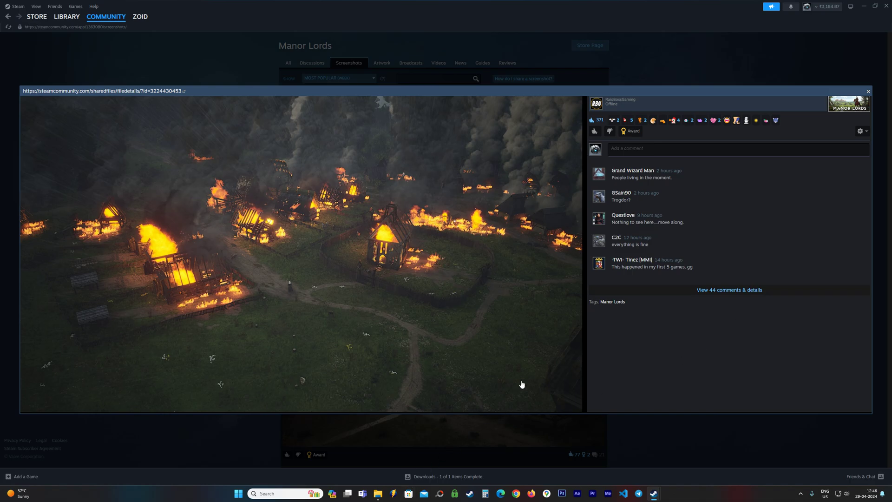
# Step: Bring File Explorer forward and open the user's profile folder via Local Disk (C:) > Users
pyautogui.moveTo(382, 497)
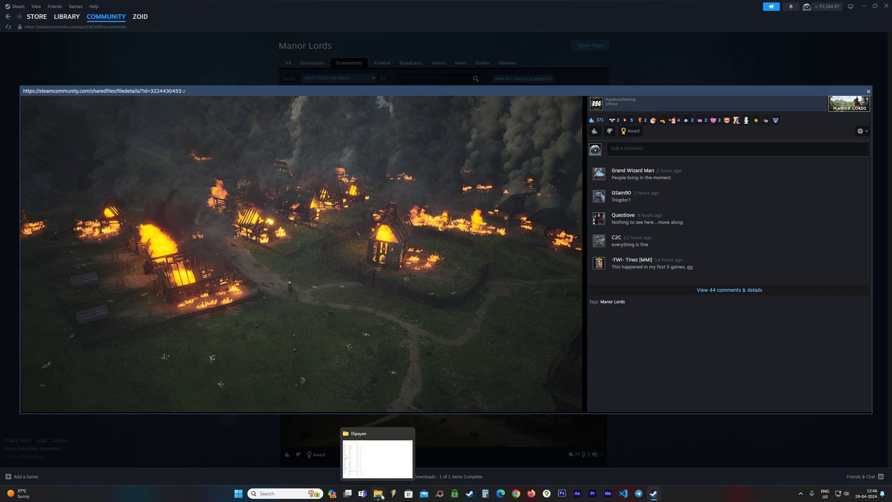
pyautogui.click(382, 496)
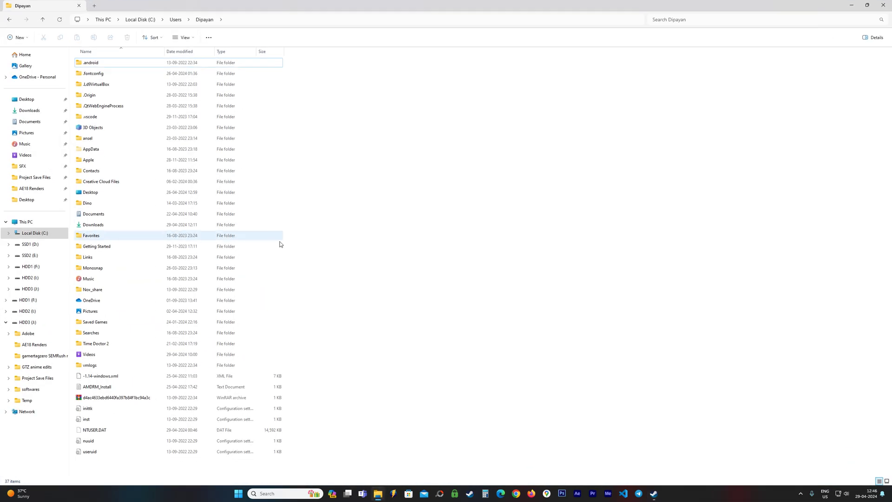
pyautogui.click(46, 233)
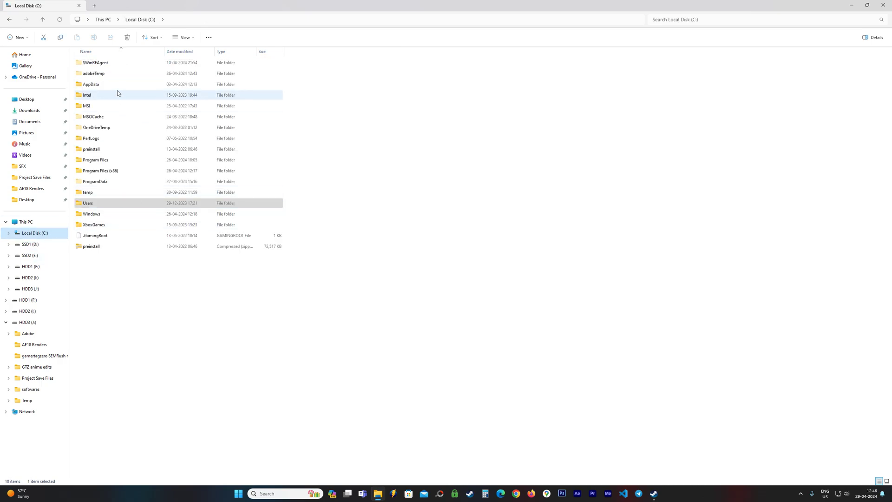
pyautogui.doubleClick(98, 208)
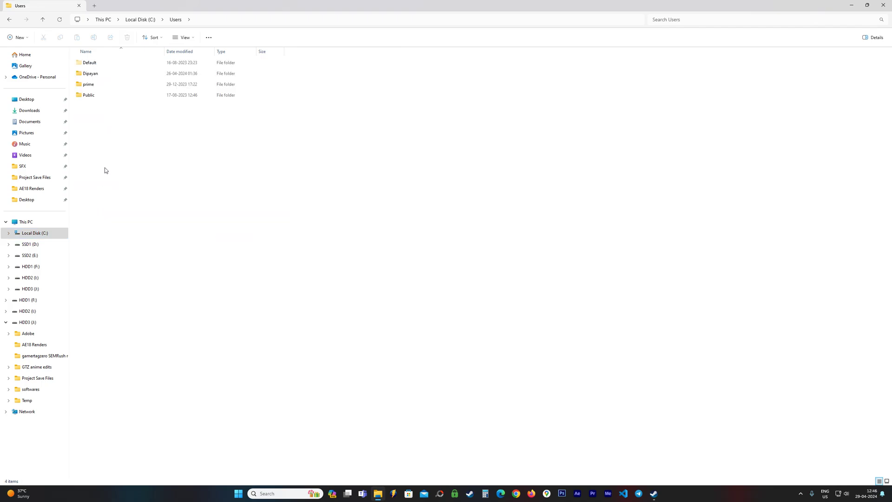
pyautogui.doubleClick(94, 78)
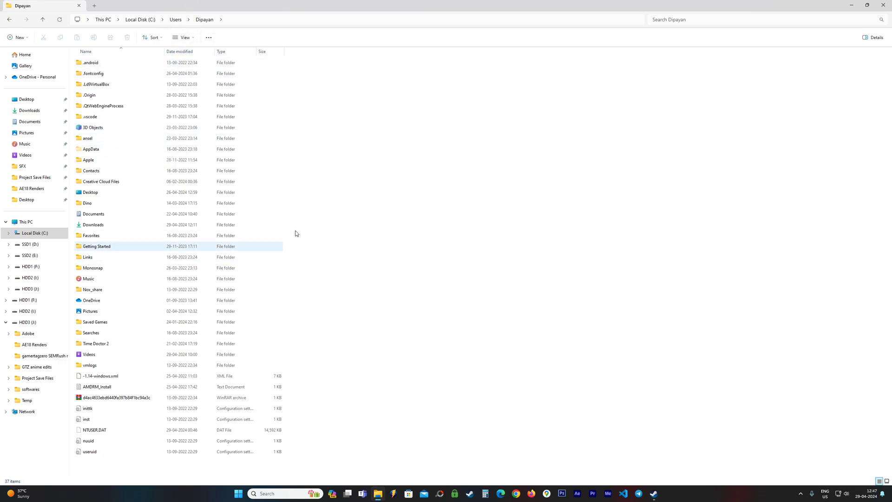
pyautogui.click(186, 43)
pyautogui.moveTo(199, 173)
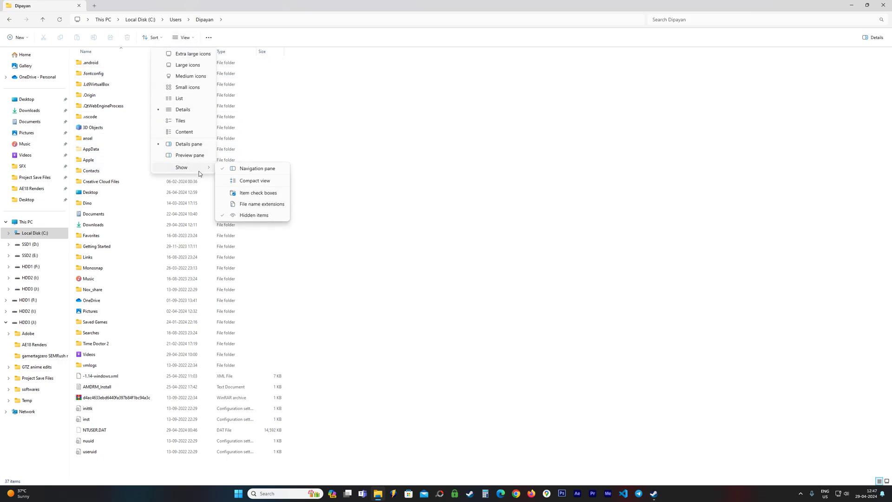
pyautogui.click(239, 216)
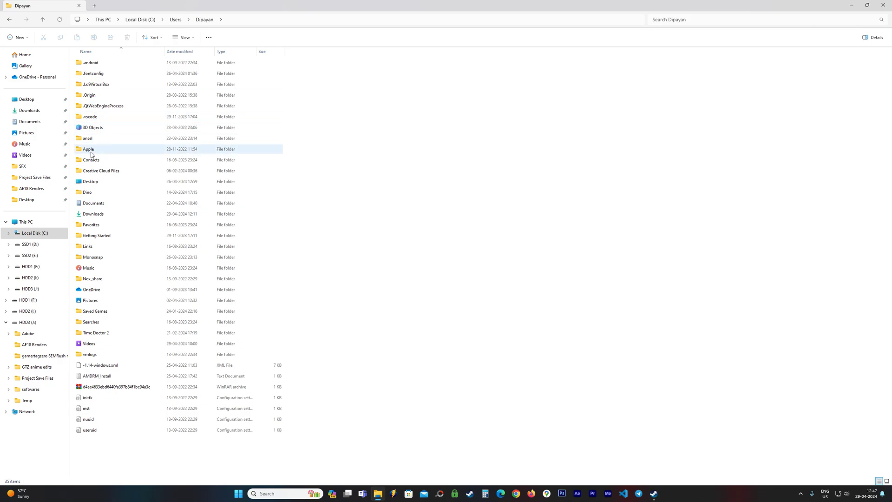
pyautogui.click(186, 39)
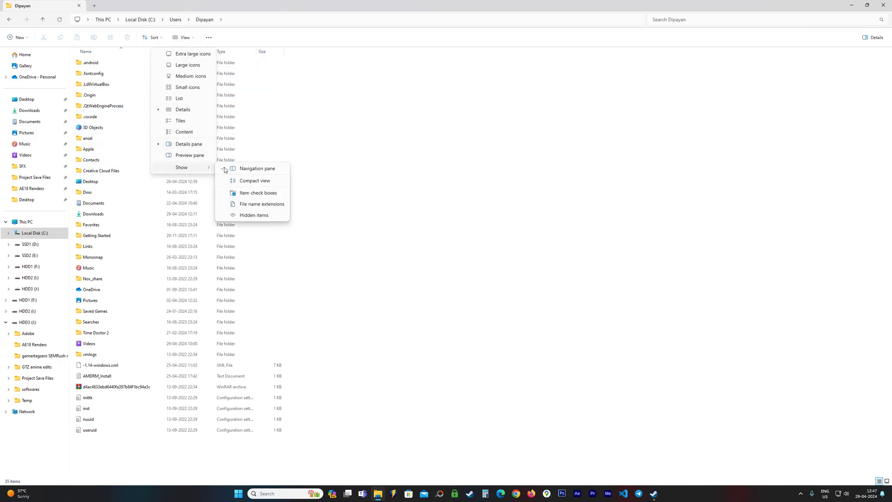
pyautogui.click(268, 215)
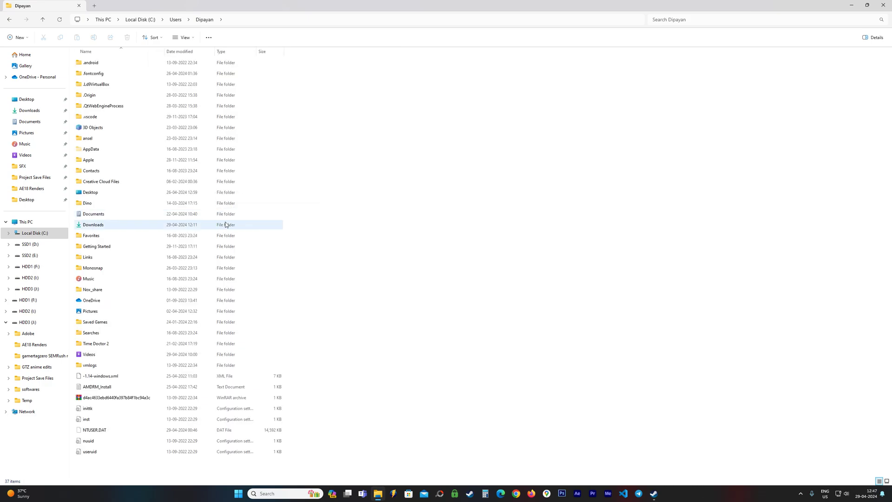
# Step: Navigate AppData\Local\ManorLords\Saved\SaveGames to show the six autosave files
pyautogui.doubleClick(104, 153)
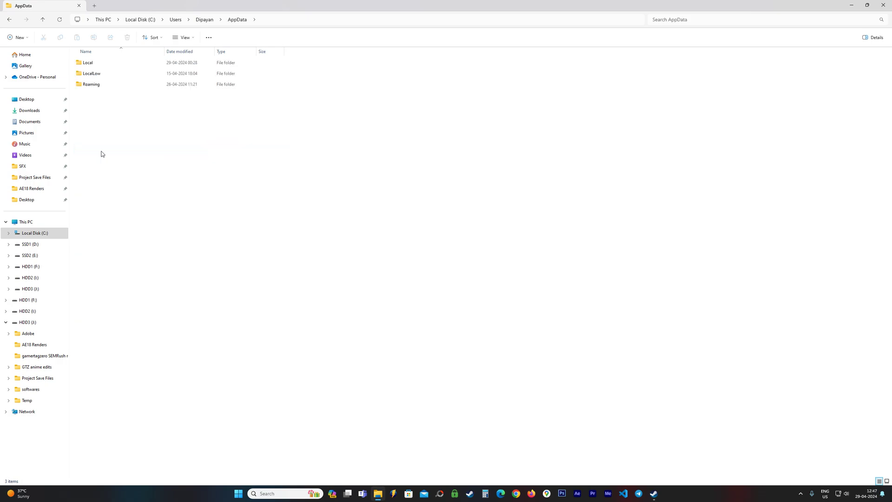
pyautogui.doubleClick(95, 63)
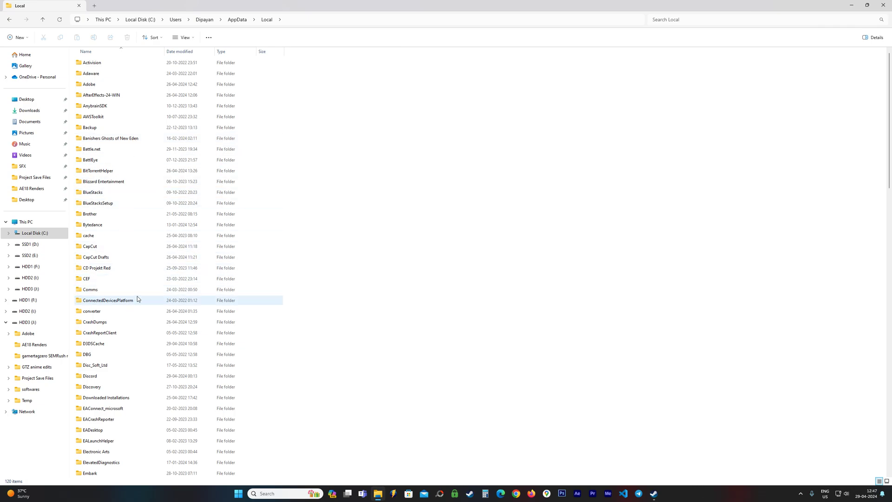
pyautogui.scroll(-10, 138, 298)
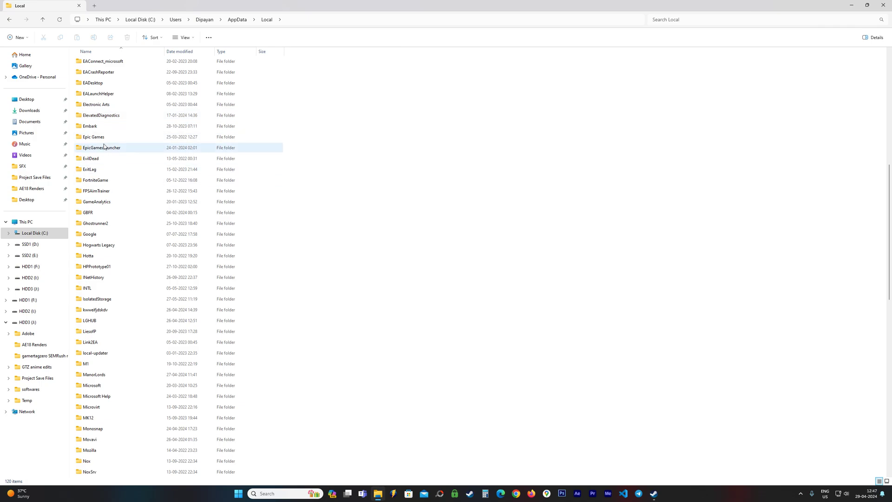
pyautogui.scroll(-2, 108, 184)
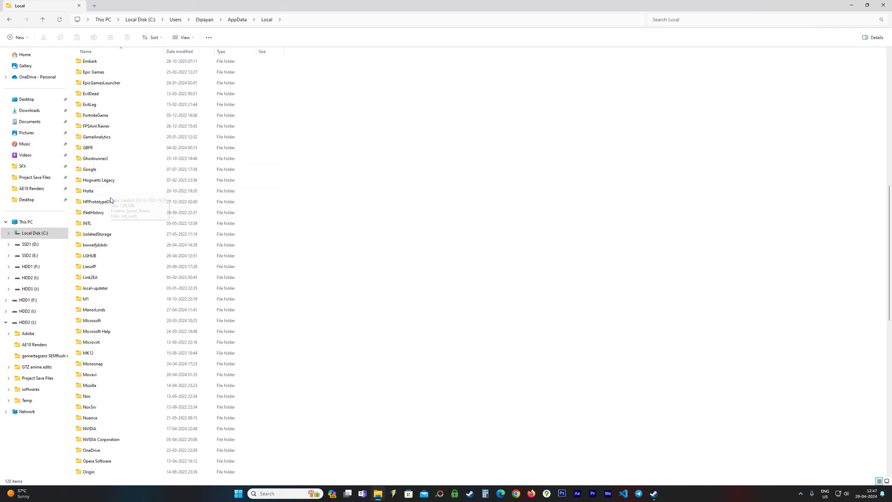
pyautogui.doubleClick(115, 311)
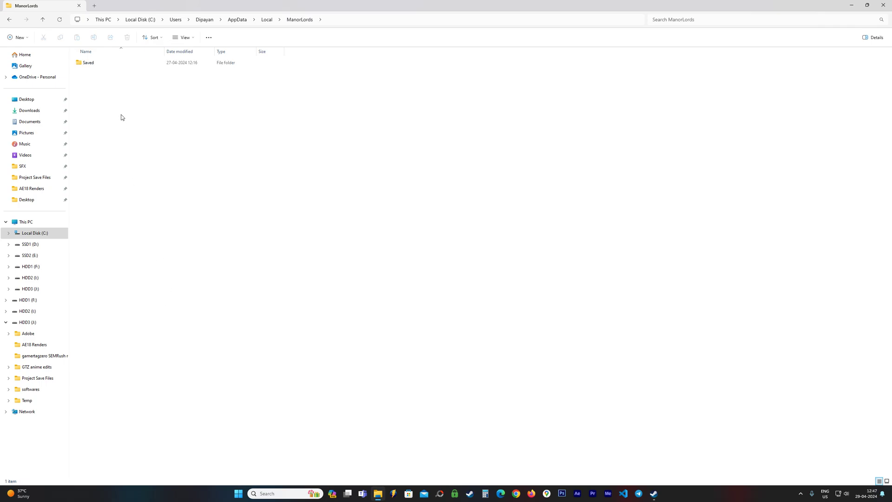
pyautogui.click(95, 64)
pyautogui.doubleClick(99, 63)
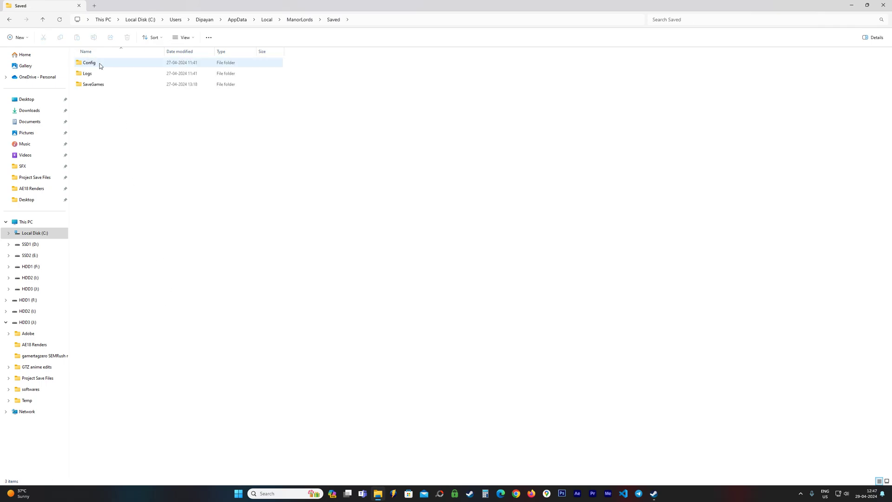
pyautogui.doubleClick(99, 87)
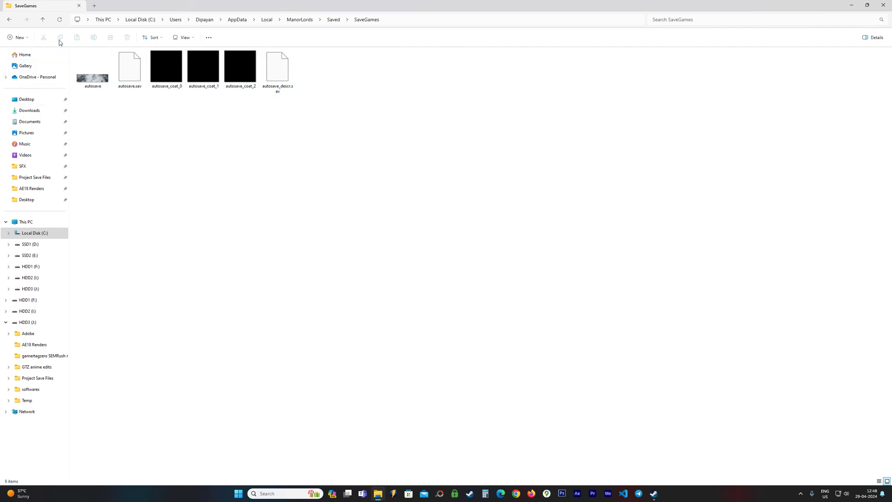
# Step: Go up to the Saved folder and check the SaveGames folder's context menu, then deselect it
pyautogui.click(42, 19)
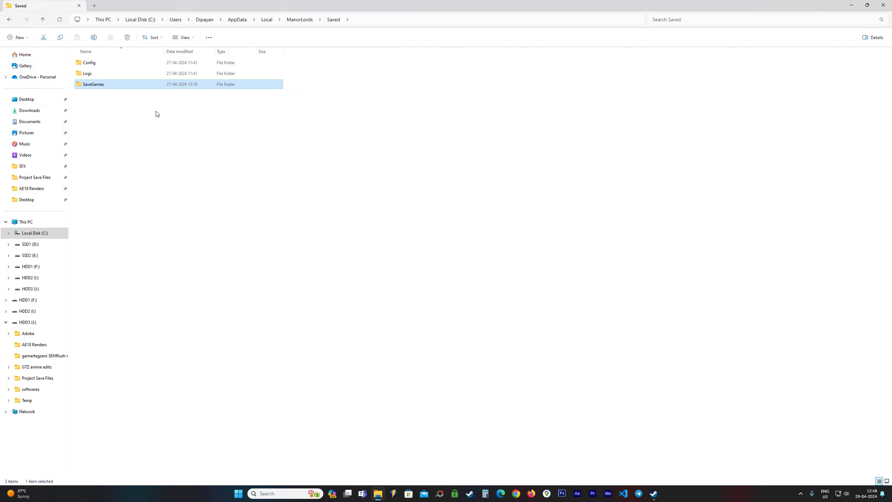
pyautogui.rightClick(98, 90)
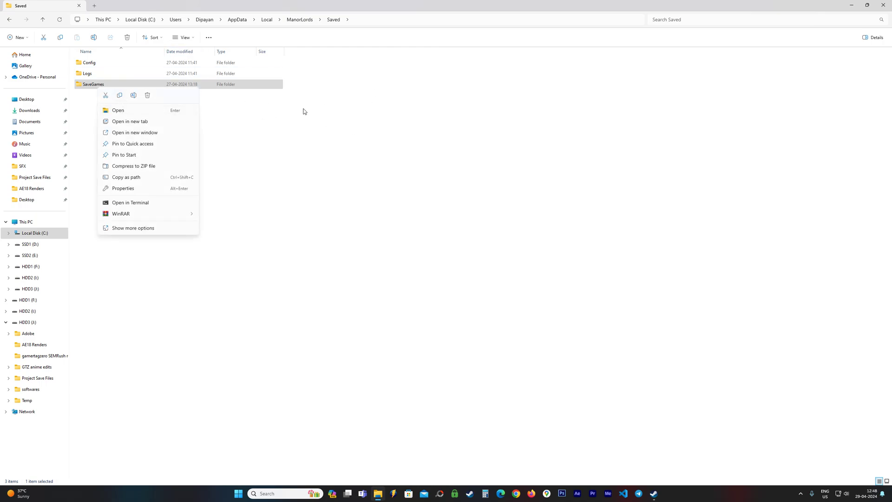
pyautogui.click(309, 150)
pyautogui.click(110, 84)
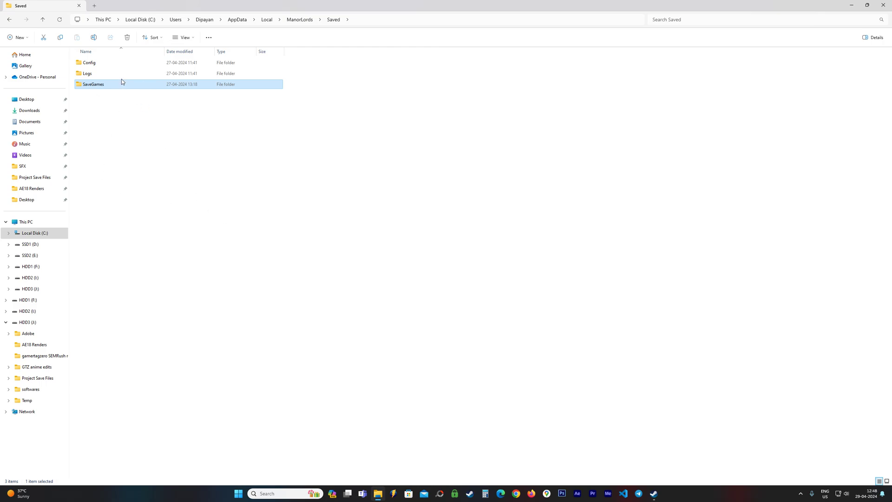
pyautogui.click(165, 106)
# Step: Open Config\WindowsNoEditor and open the GameUserSettings file in Notepad
pyautogui.doubleClick(89, 63)
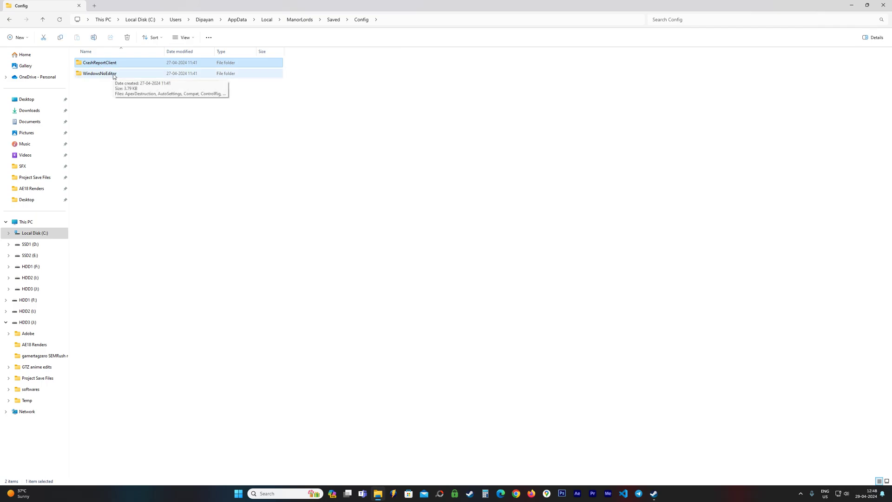
pyautogui.doubleClick(114, 74)
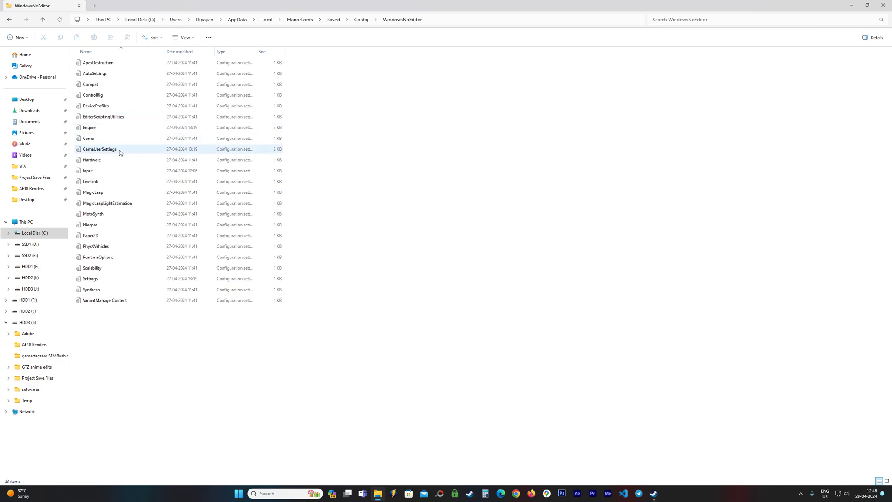
pyautogui.click(100, 151)
pyautogui.doubleClick(99, 151)
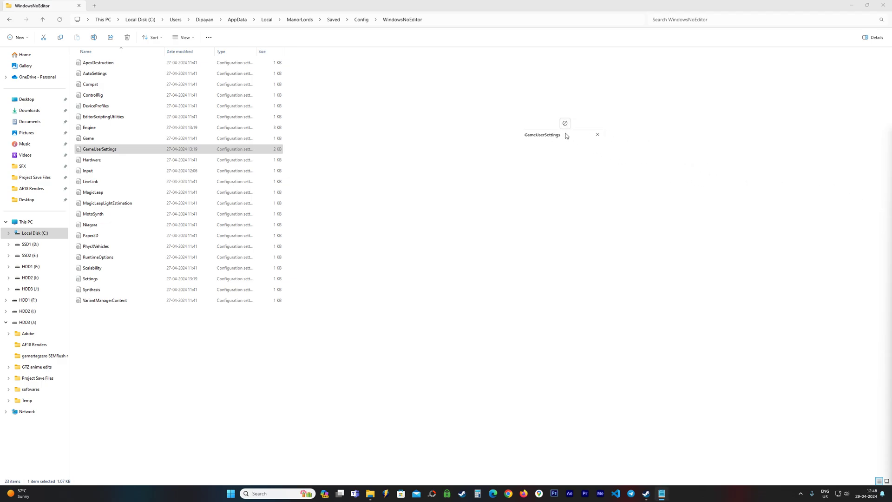
# Step: Move Notepad to the upper centre, place the cursor on FullscreenMode=1, then close the file
pyautogui.moveTo(690, 134); pyautogui.dragTo(385, 41)
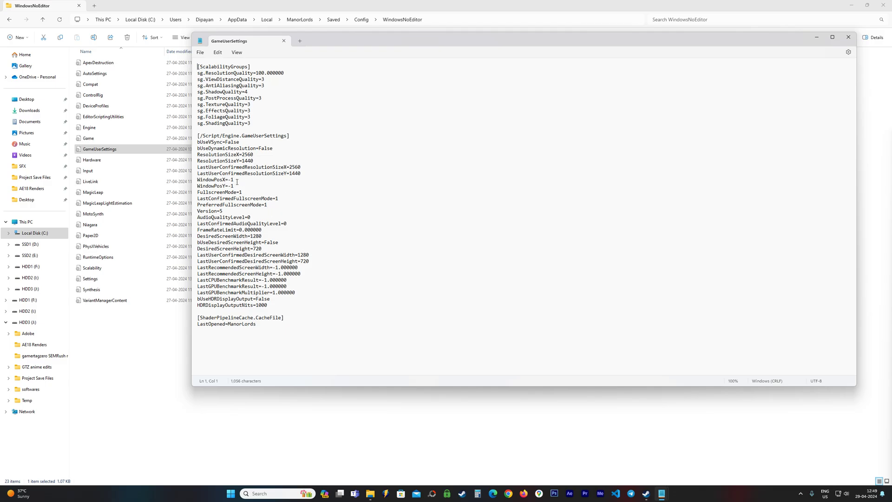
pyautogui.click(237, 192)
pyautogui.click(849, 37)
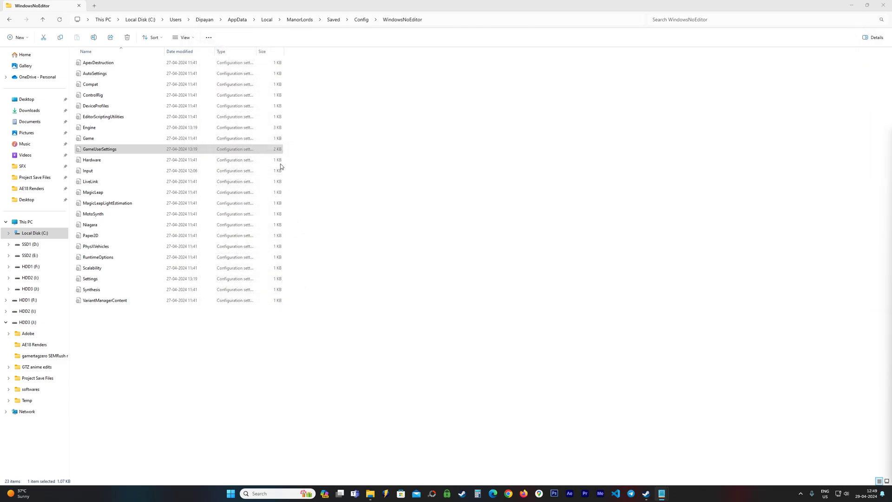
# Step: Open the Game config file, then go up from WindowsNoEditor through Config to Saved
pyautogui.doubleClick(103, 138)
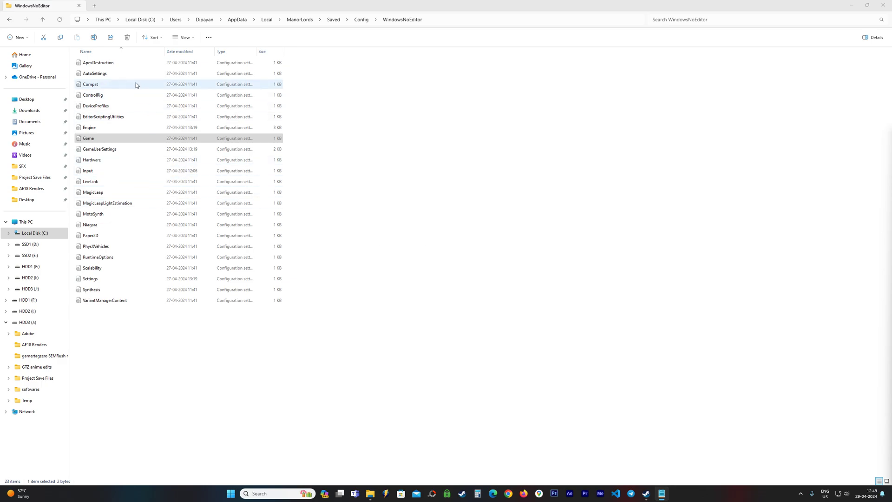
pyautogui.click(44, 21)
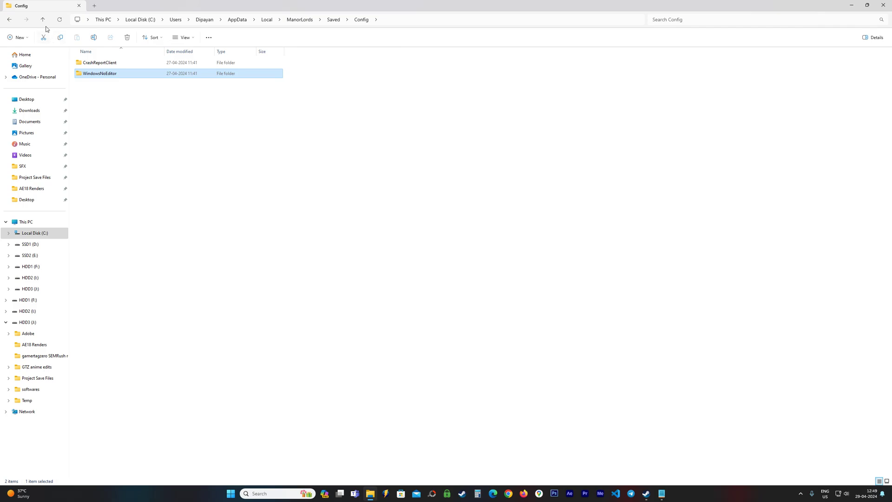
pyautogui.click(43, 21)
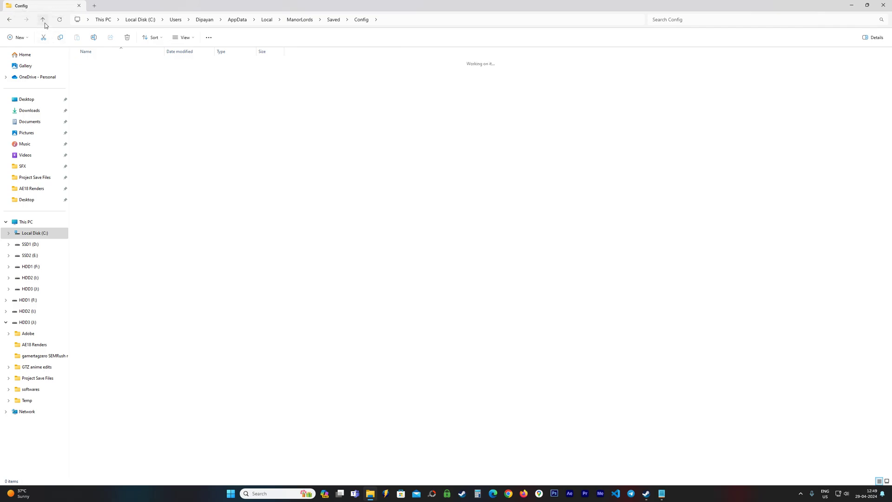